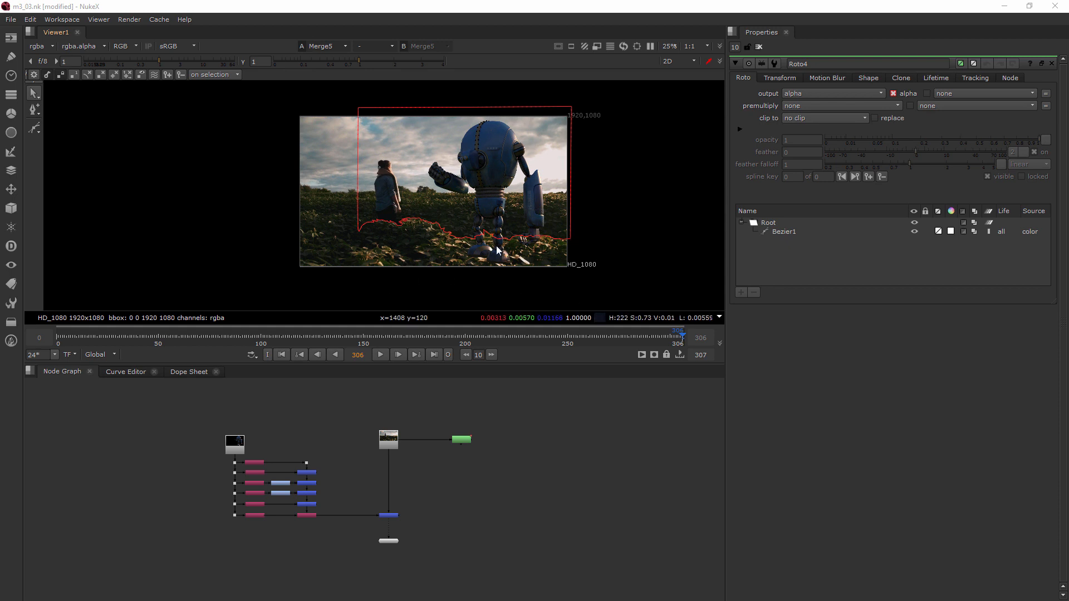
Disconnect the Roto4 node from the Read1 plate and insert it between the robot's ShuffleCopy and Merge5.
{"action": "scroll", "coordinate": [502, 259], "scroll_direction": "up", "scroll_amount": 2}
{"action": "scroll", "coordinate": [502, 259], "scroll_direction": "up", "scroll_amount": 3}
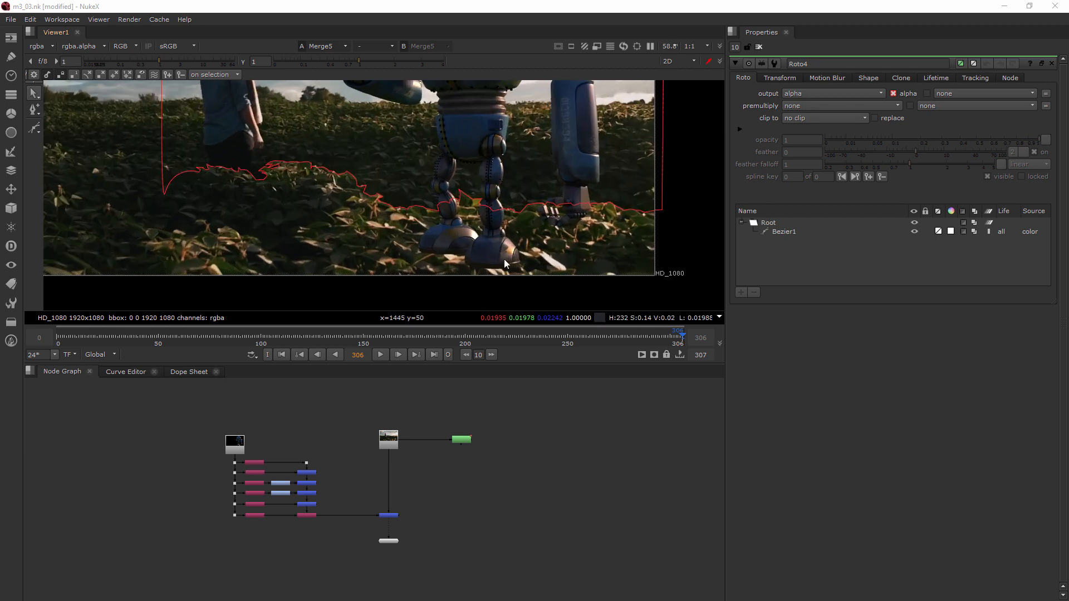
{"action": "scroll", "coordinate": [463, 232], "scroll_direction": "up", "scroll_amount": 1}
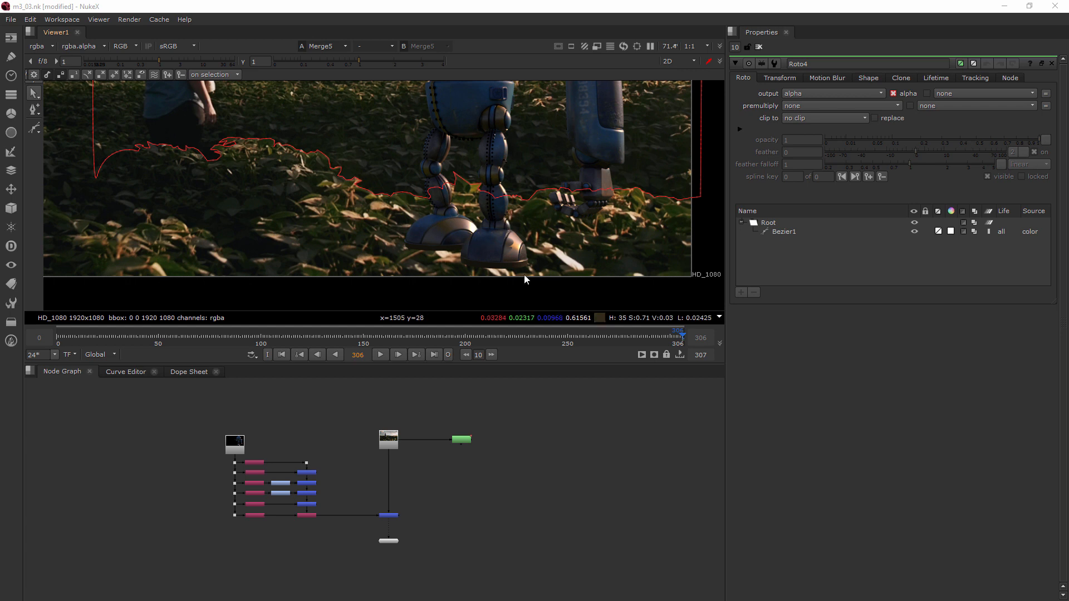
{"action": "left_click", "coordinate": [460, 441]}
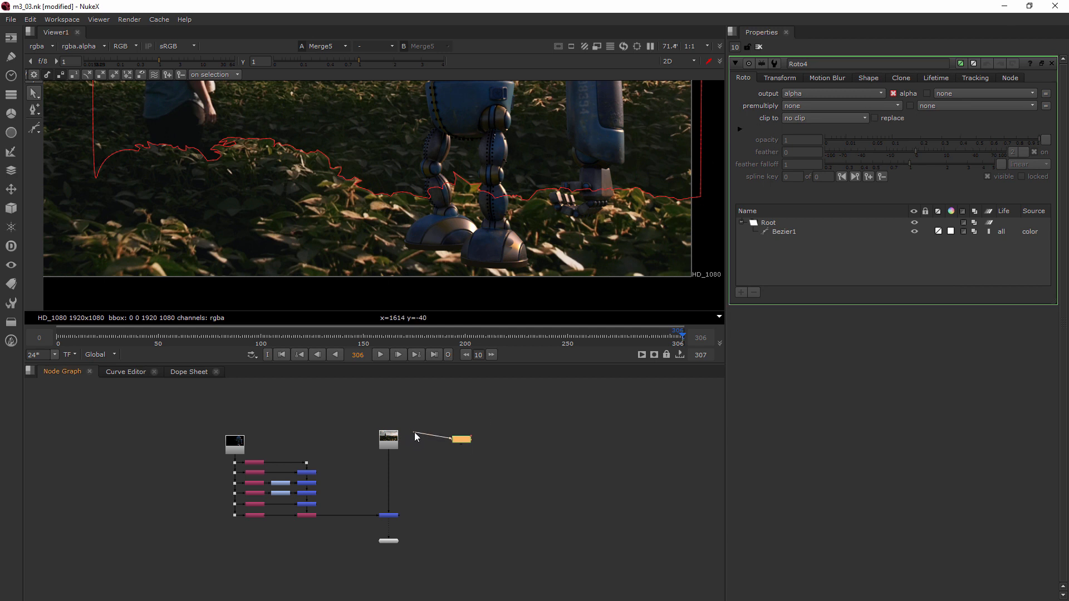
{"action": "left_click_drag", "start_coordinate": [461, 439], "coordinate": [347, 484]}
{"action": "scroll", "coordinate": [319, 480], "scroll_direction": "up", "scroll_amount": 4}
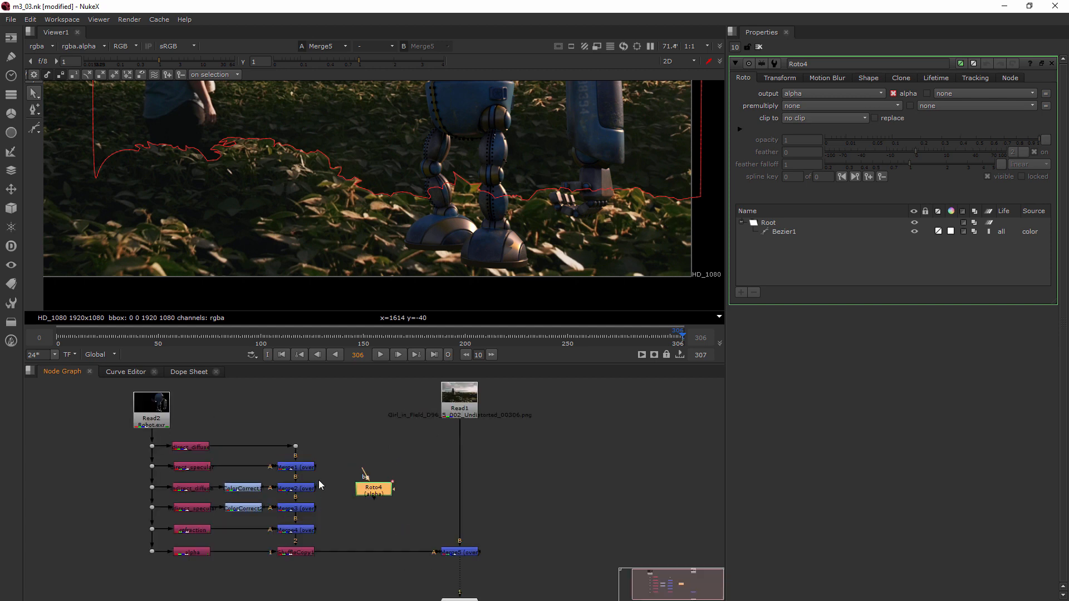
{"action": "left_click_drag", "start_coordinate": [375, 494], "coordinate": [373, 530]}
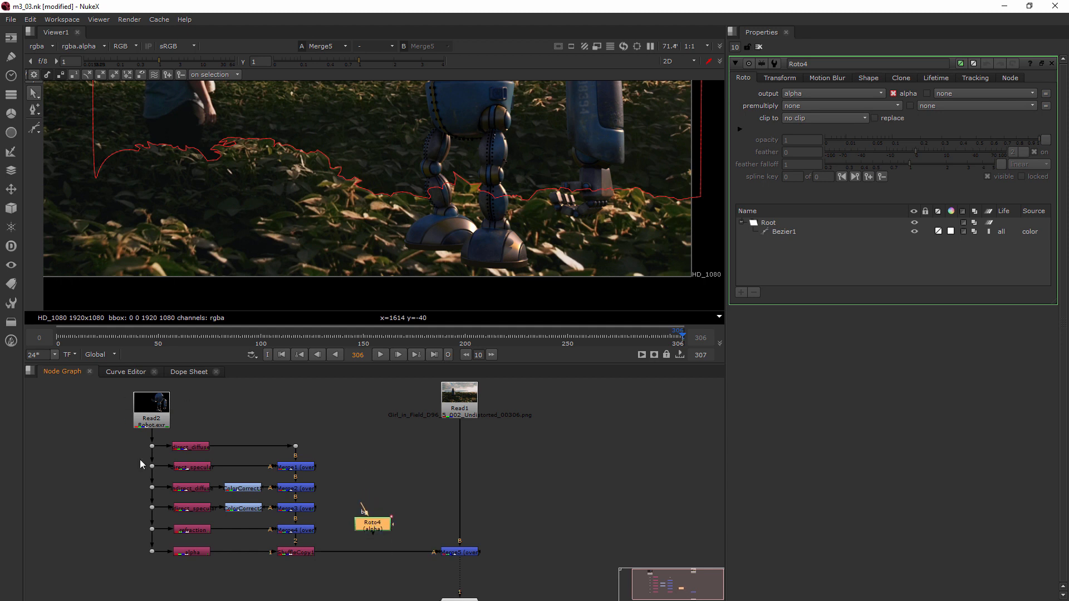
{"action": "left_click_drag", "start_coordinate": [360, 521], "coordinate": [371, 555]}
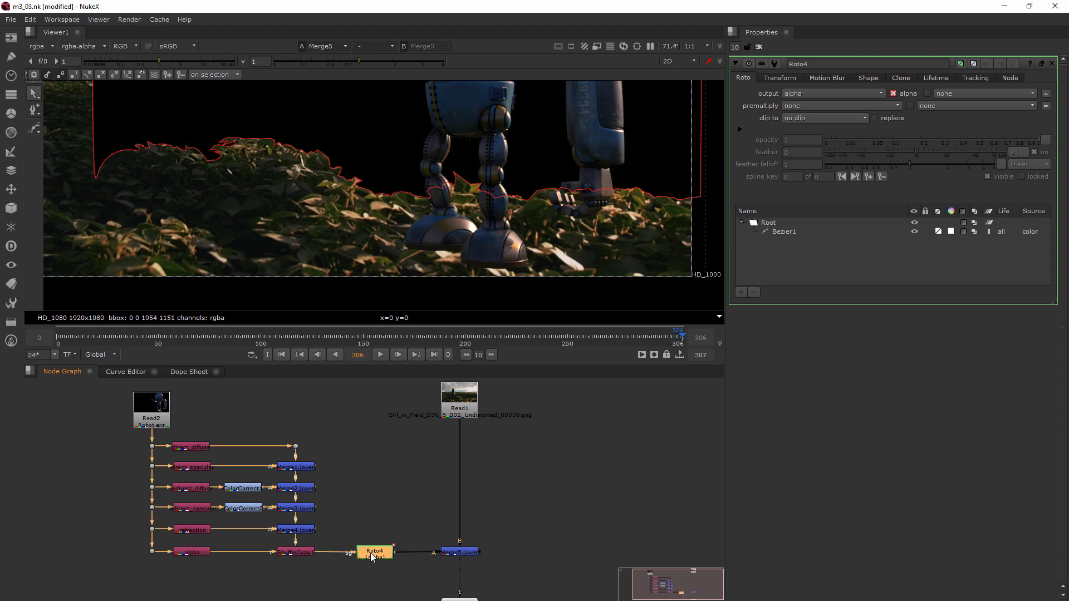
View the Roto4 node's output and inspect its alpha channel in the viewer.
{"action": "scroll", "coordinate": [462, 167], "scroll_direction": "down", "scroll_amount": 5}
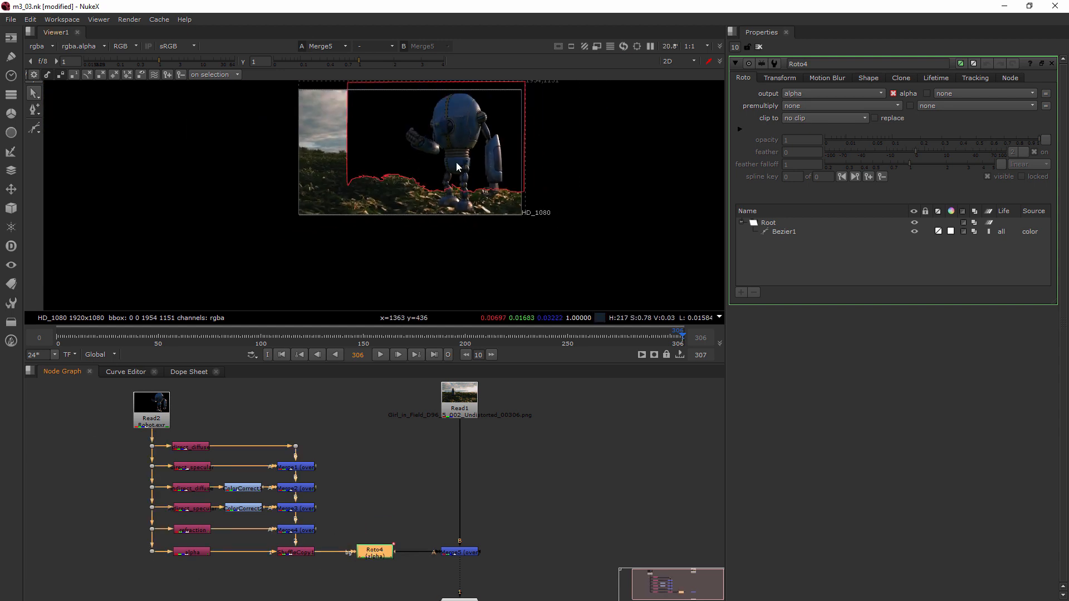
{"action": "scroll", "coordinate": [460, 178], "scroll_direction": "up", "scroll_amount": 3}
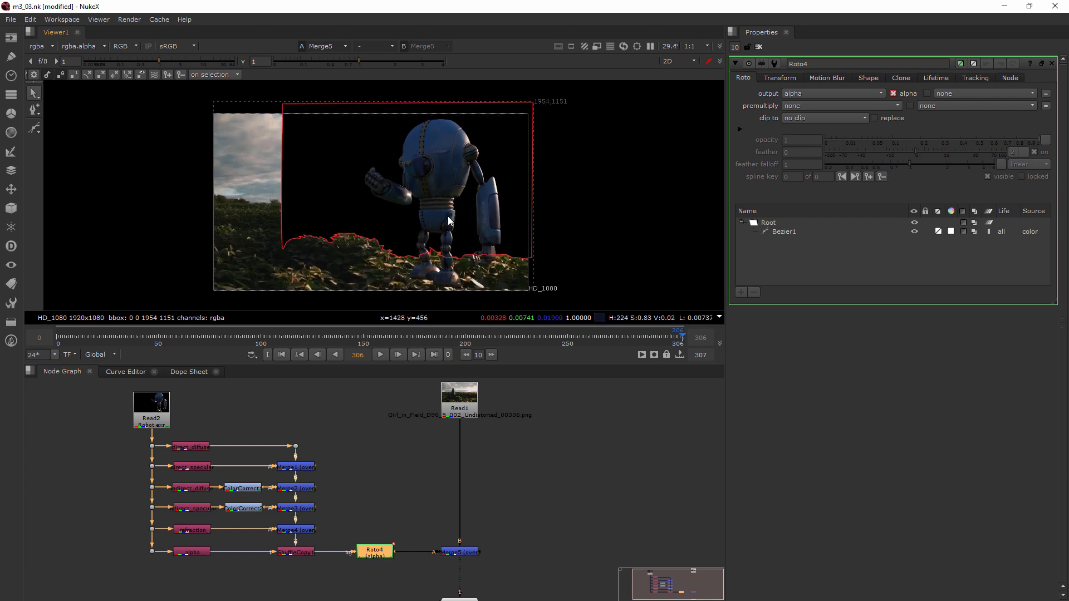
{"action": "middle_click_drag", "start_coordinate": [449, 221], "coordinate": [457, 212]}
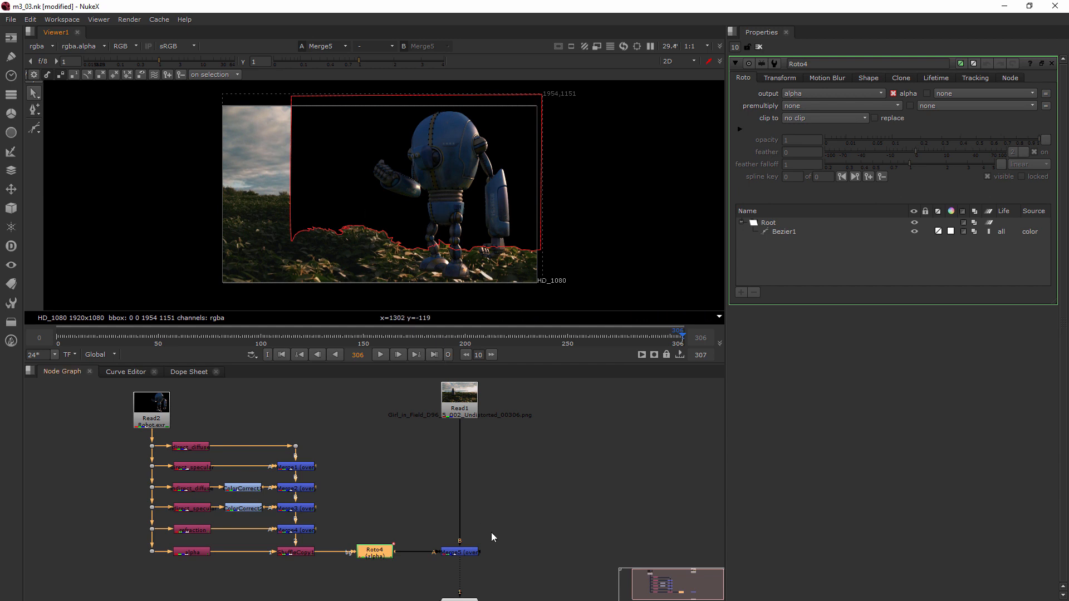
{"action": "scroll", "coordinate": [486, 530], "scroll_direction": "down", "scroll_amount": 2}
{"action": "scroll", "coordinate": [484, 532], "scroll_direction": "up", "scroll_amount": 2}
{"action": "left_click_drag", "start_coordinate": [466, 564], "coordinate": [399, 518]}
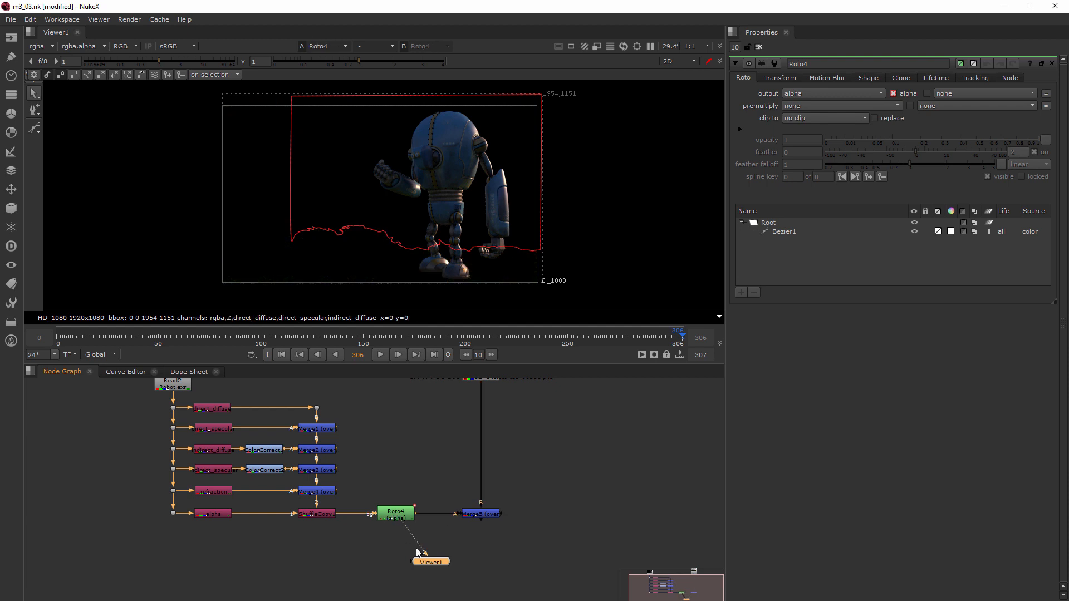
{"action": "key", "text": "a"}
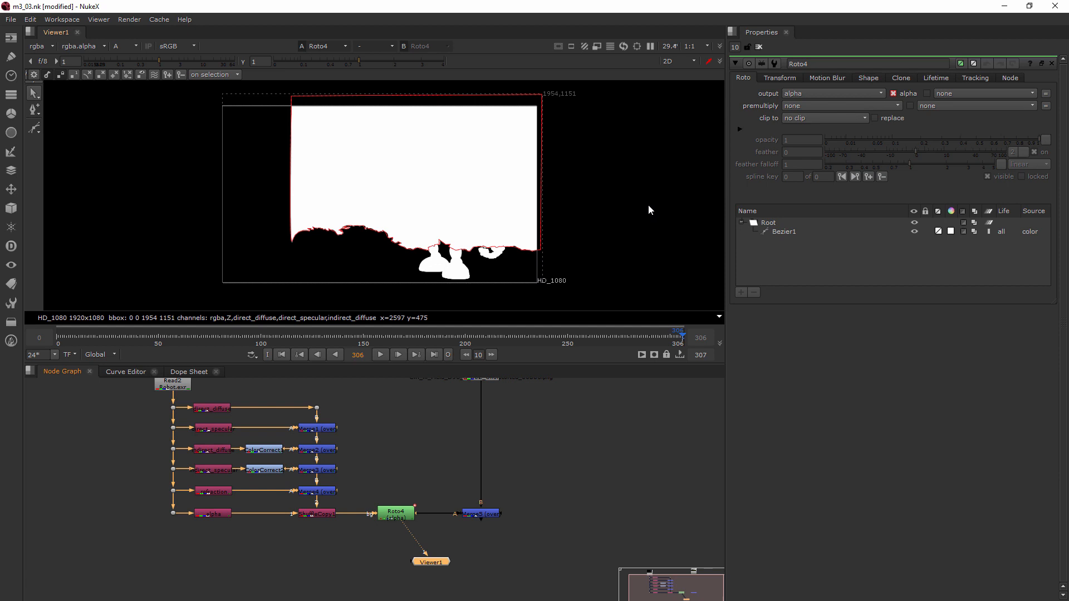
{"action": "scroll", "coordinate": [648, 206], "scroll_direction": "up", "scroll_amount": 2}
{"action": "scroll", "coordinate": [623, 204], "scroll_direction": "down", "scroll_amount": 2}
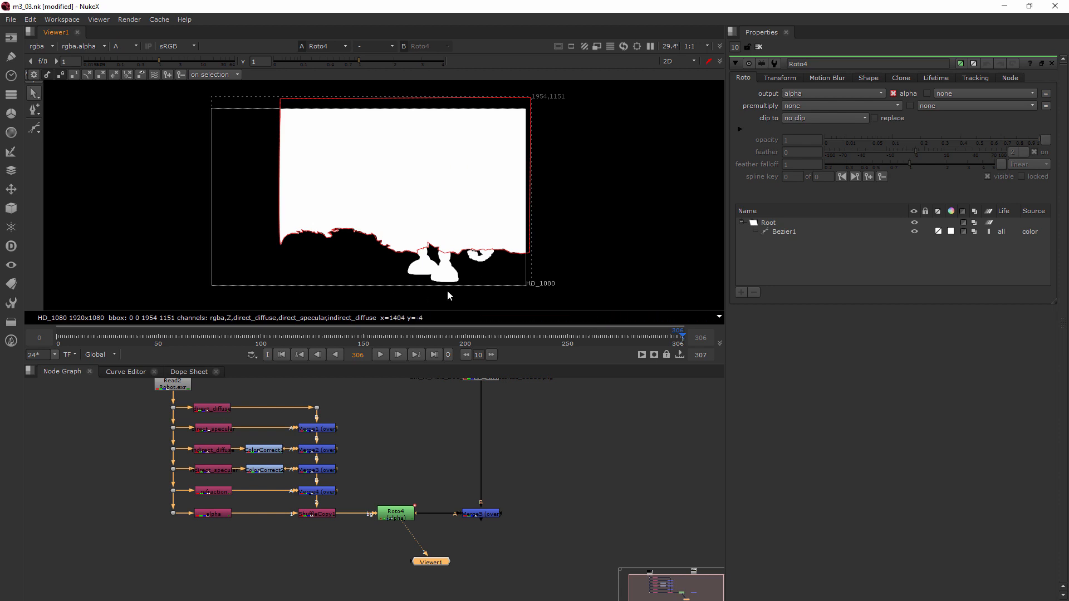
Invert the Bezier1 shape in Roto4.
{"action": "left_click", "coordinate": [440, 150]}
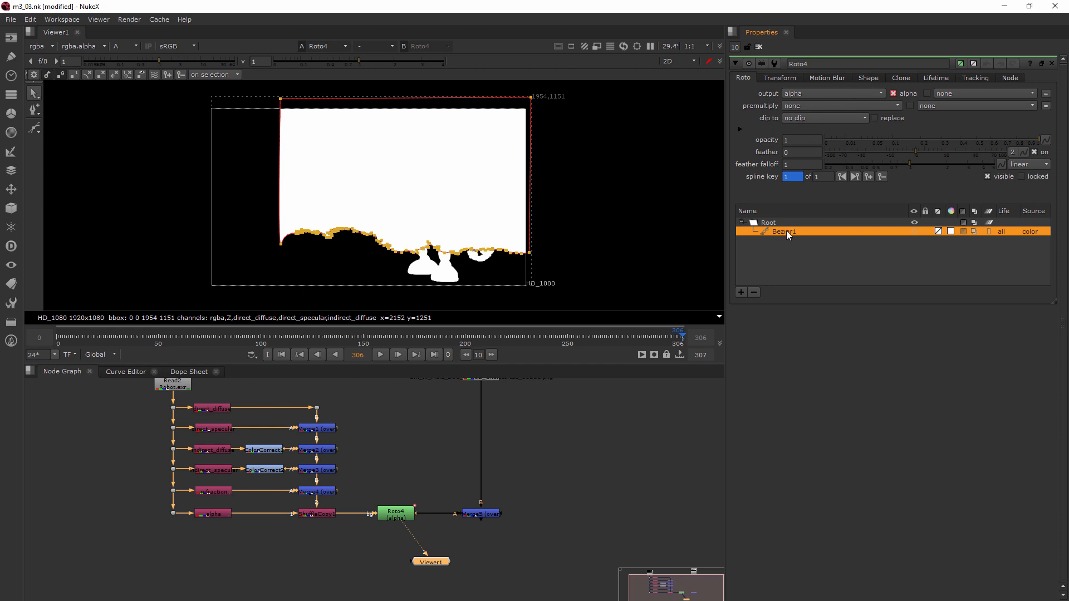
{"action": "left_click", "coordinate": [866, 78]}
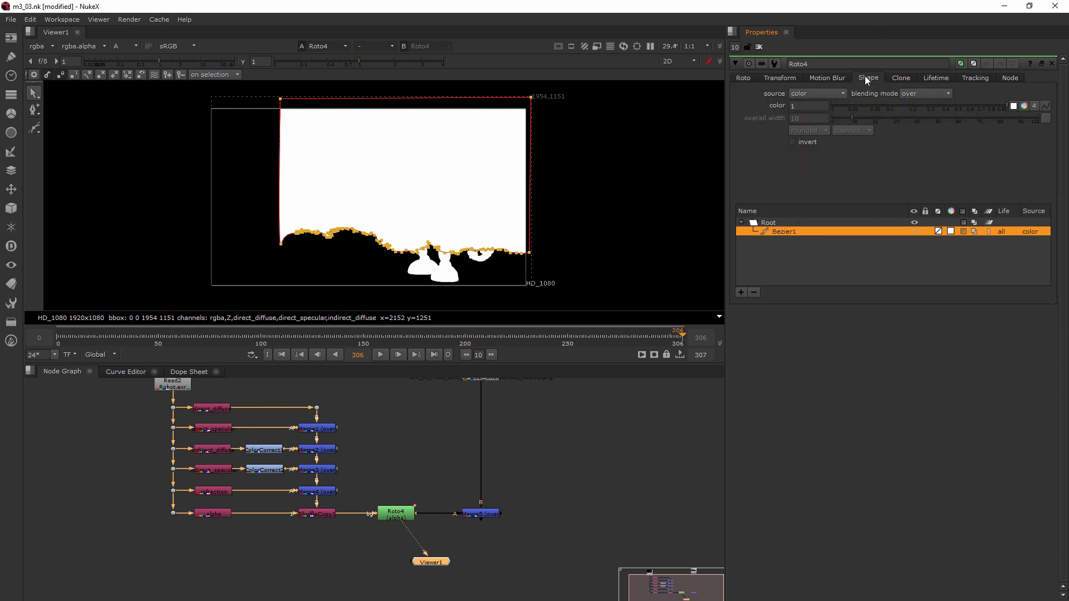
{"action": "left_click", "coordinate": [792, 142]}
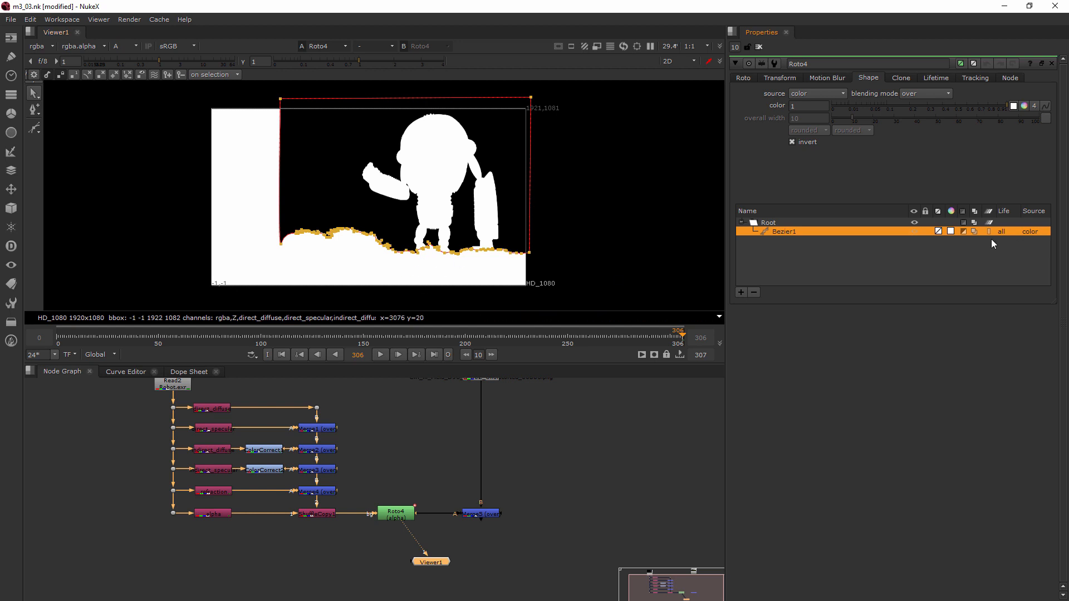
Set the alpha value of the Bezier1 shape's color to 0.
{"action": "left_click", "coordinate": [951, 231]}
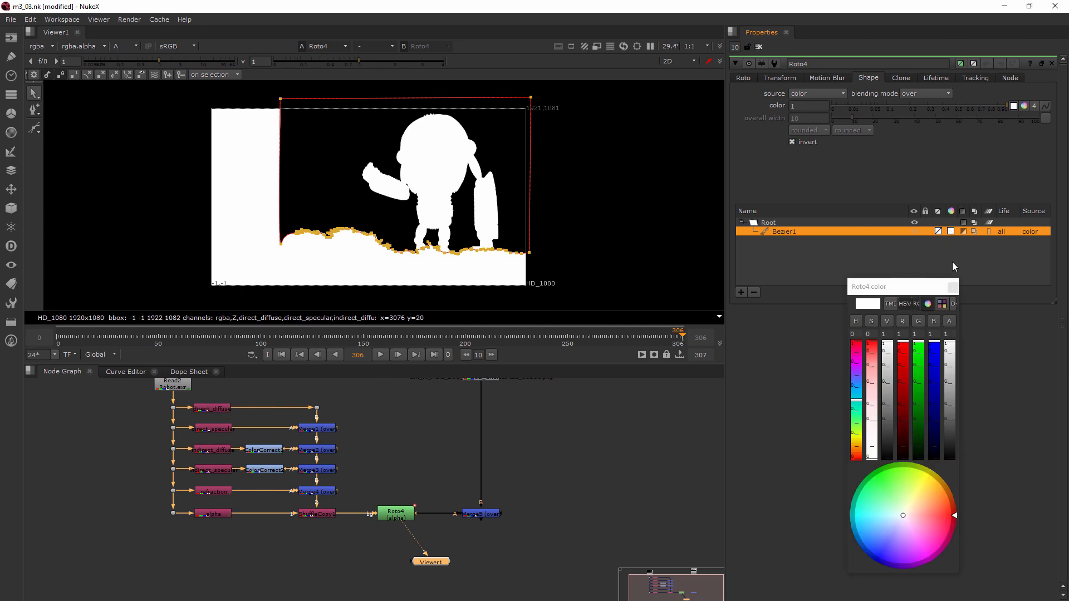
{"action": "left_click_drag", "start_coordinate": [929, 287], "coordinate": [921, 184]}
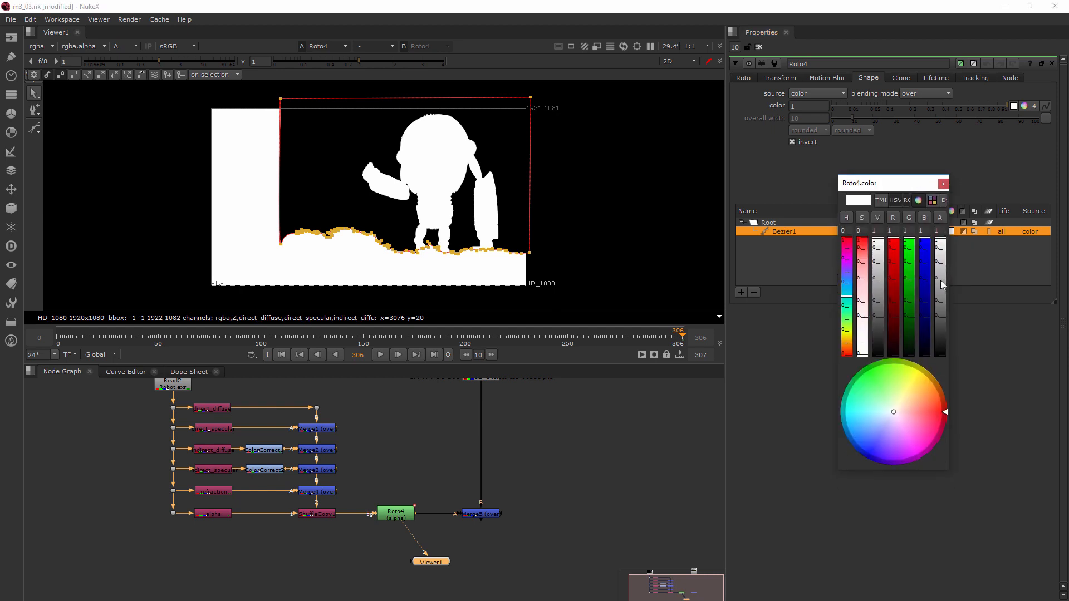
{"action": "left_click_drag", "start_coordinate": [942, 242], "coordinate": [942, 365]}
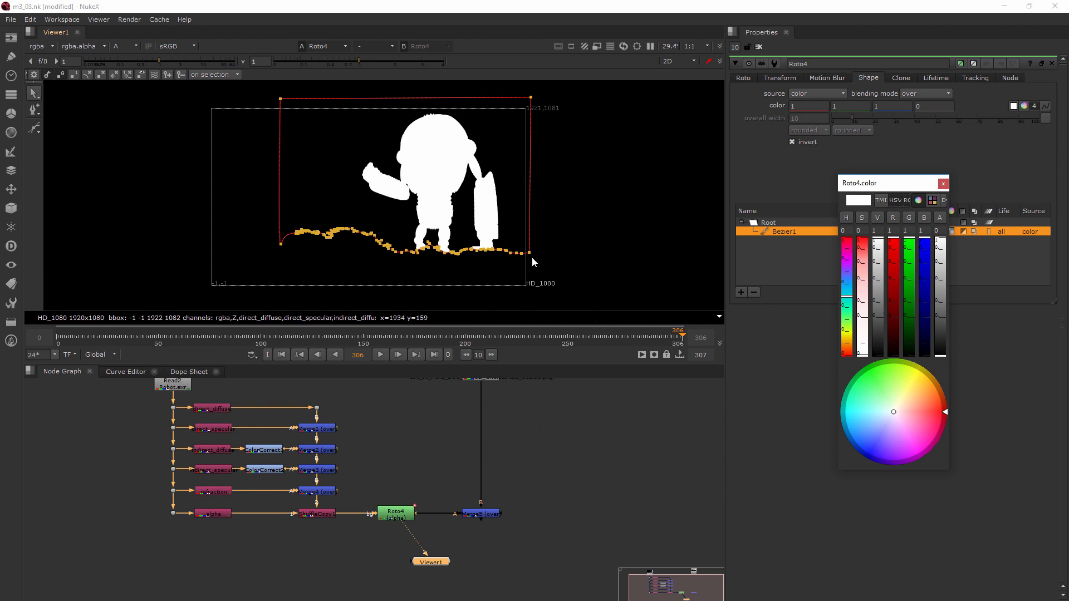
{"action": "left_click", "coordinate": [943, 183]}
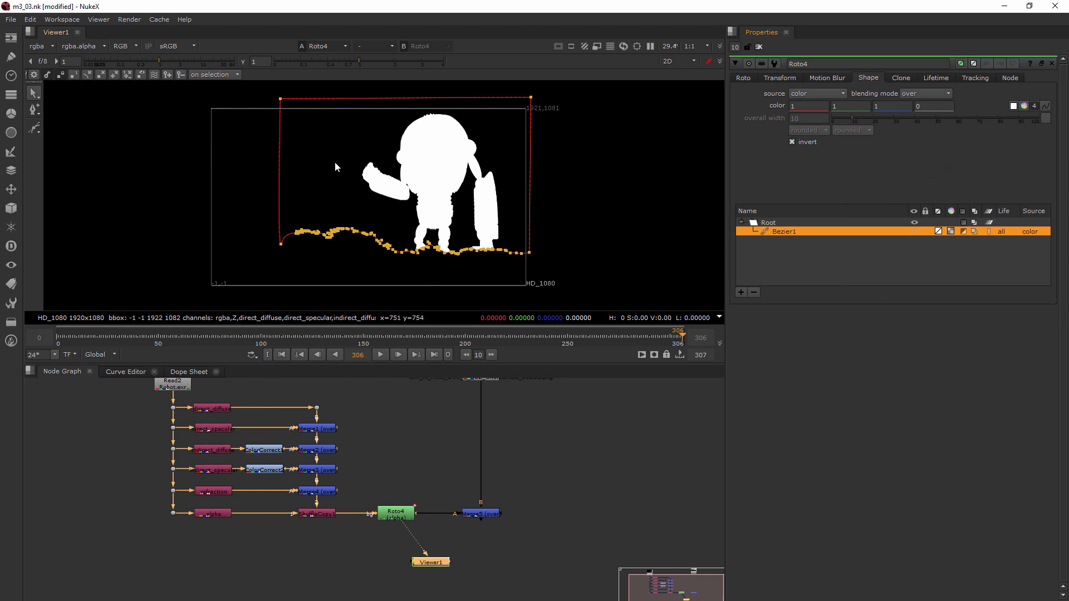
Return the display to RGB, connect the viewer to Merge5 and place the Viewer1 node directly below it.
{"action": "key", "text": "a"}
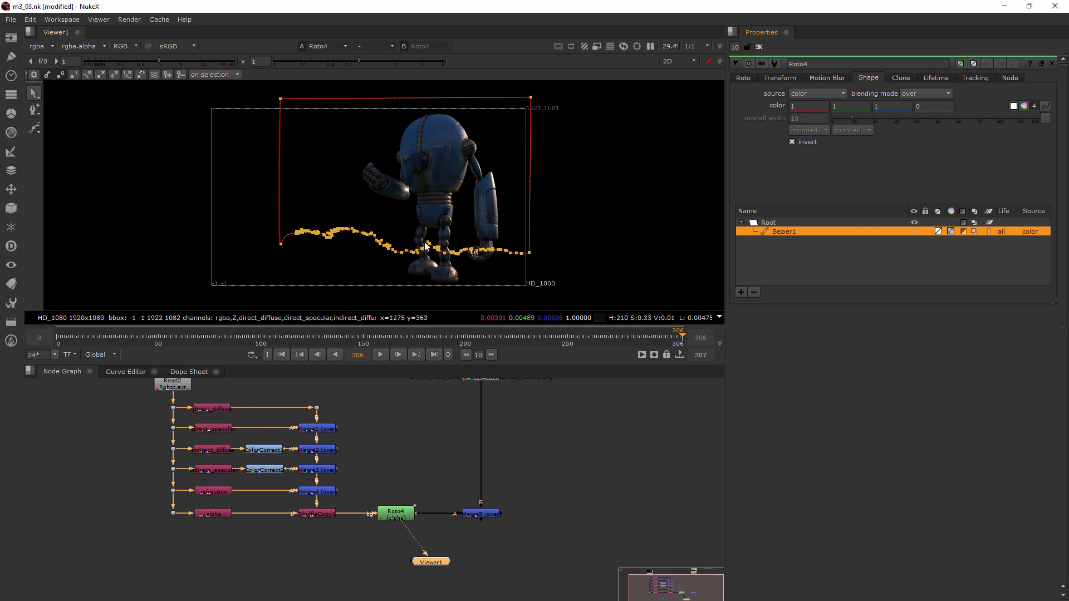
{"action": "left_click_drag", "start_coordinate": [402, 522], "coordinate": [479, 513]}
{"action": "scroll", "coordinate": [444, 252], "scroll_direction": "up", "scroll_amount": 2}
{"action": "scroll", "coordinate": [444, 251], "scroll_direction": "up", "scroll_amount": 5}
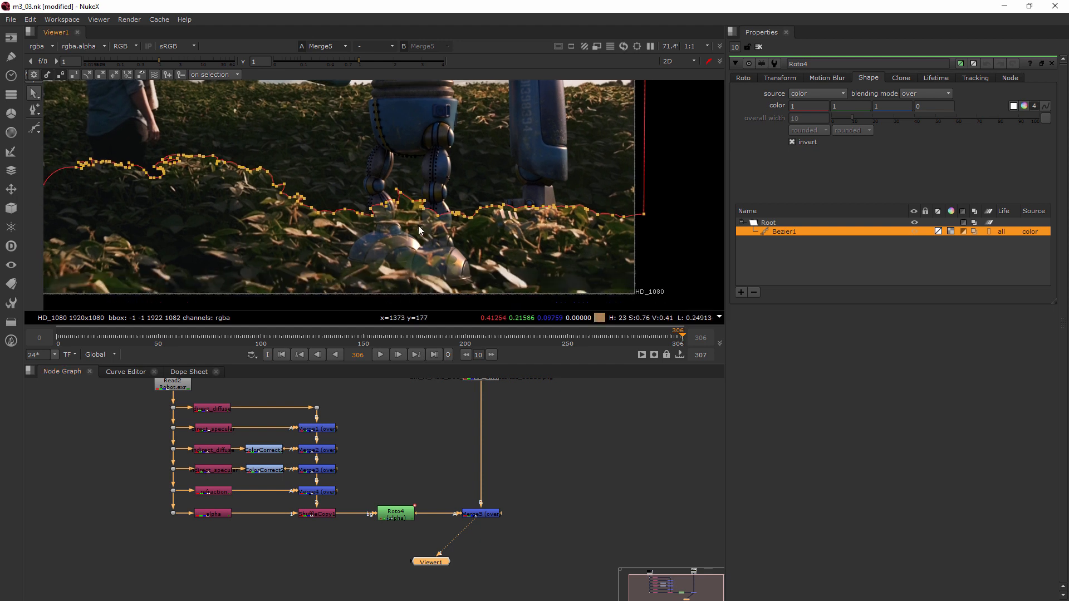
{"action": "left_click_drag", "start_coordinate": [434, 566], "coordinate": [482, 561]}
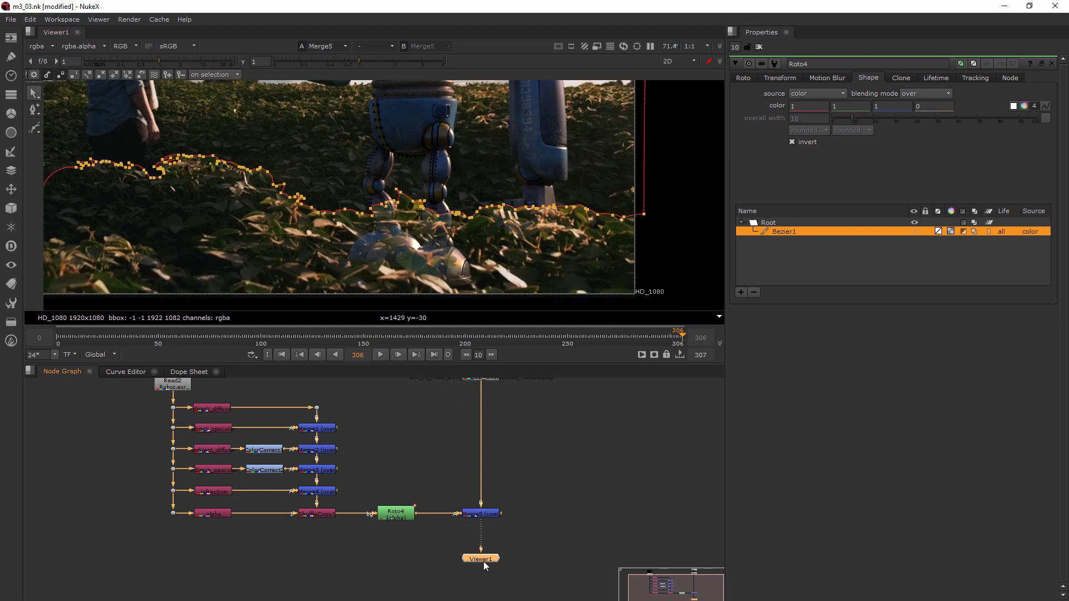
Add a Premult node between Roto4 and Merge5, spacing the nodes evenly along the connection.
{"action": "left_click_drag", "start_coordinate": [390, 515], "coordinate": [376, 514]}
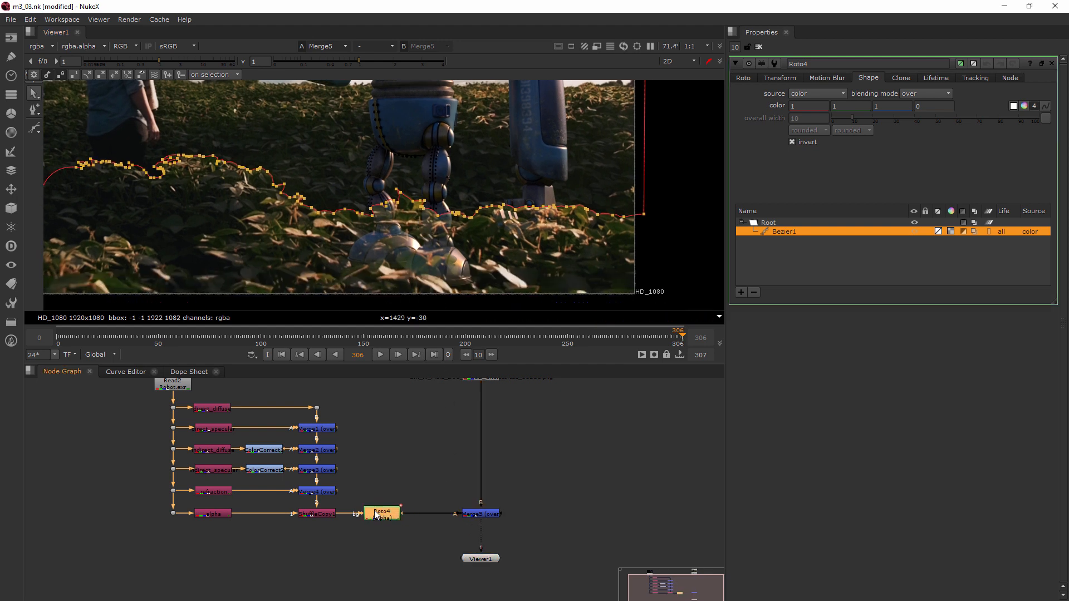
{"action": "left_click", "coordinate": [414, 451]}
{"action": "key", "text": "Tab"}
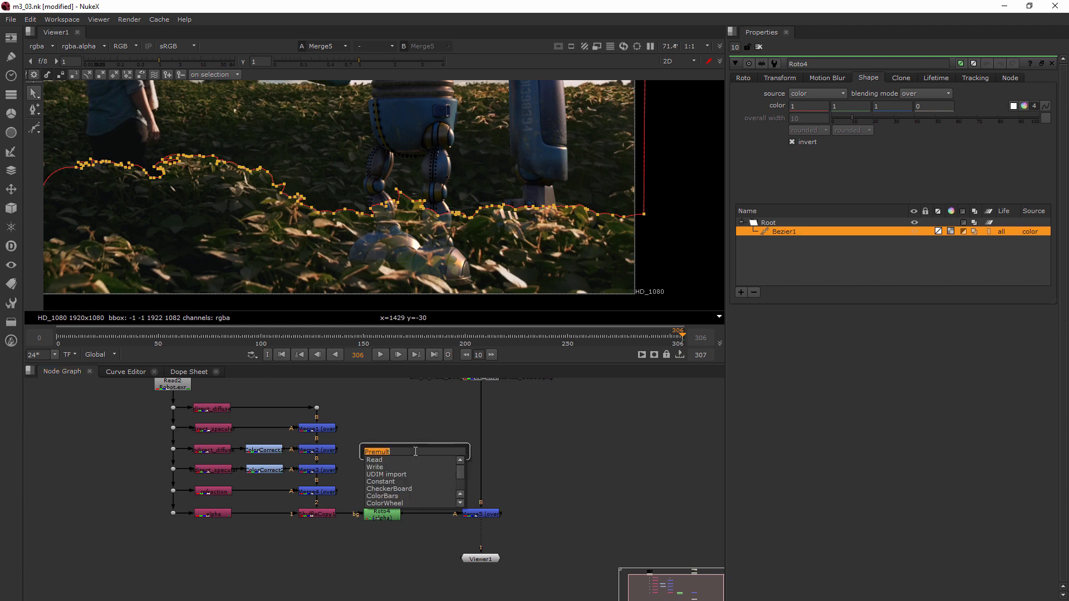
{"action": "key", "text": "Return"}
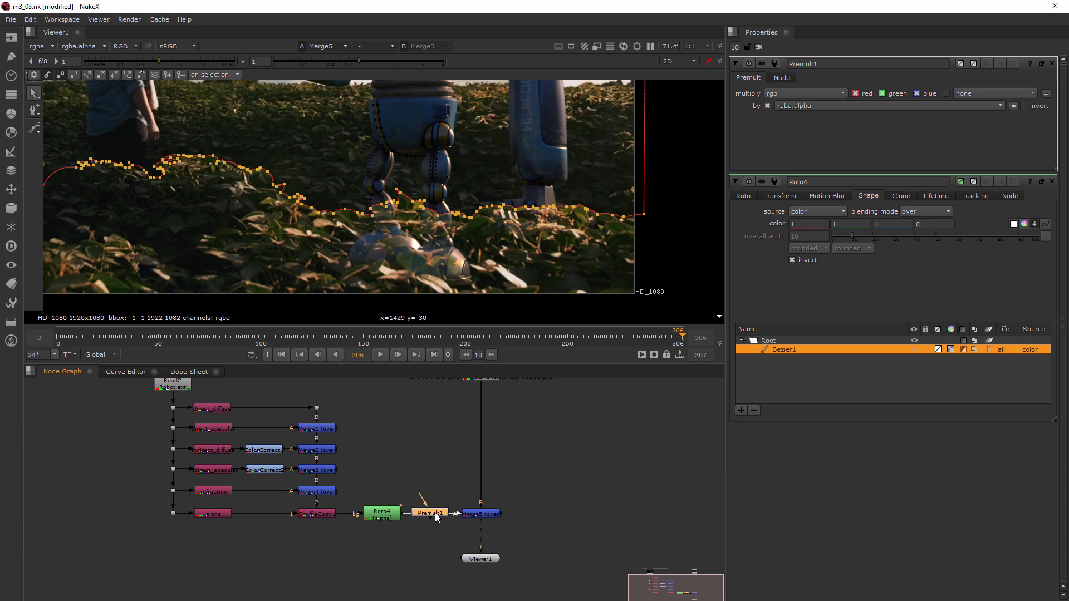
{"action": "left_click_drag", "start_coordinate": [368, 510], "coordinate": [421, 516]}
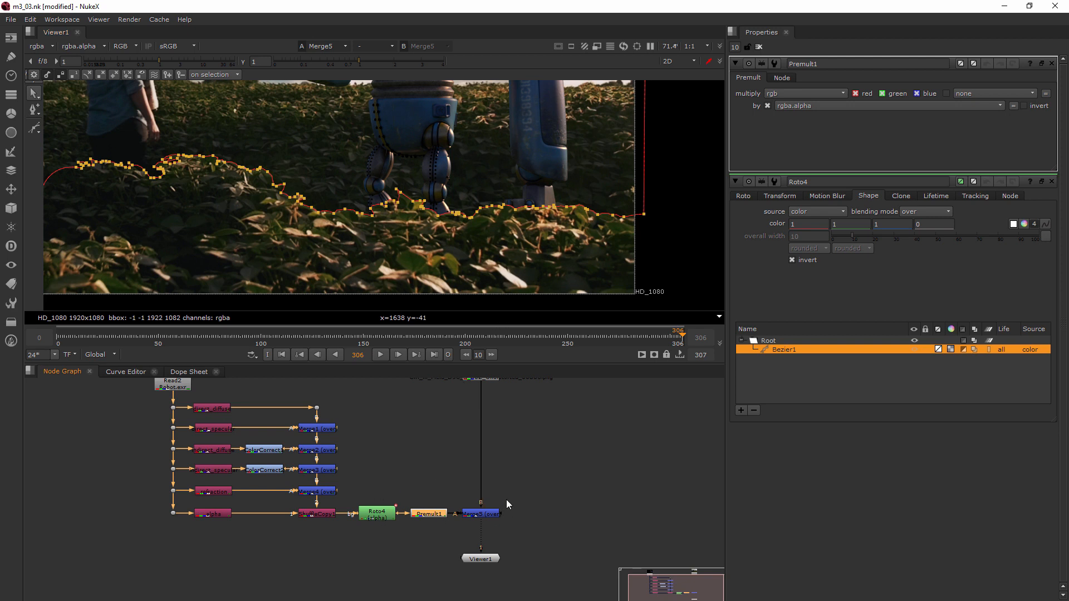
Close all open node properties and scrub through the shot to inspect the robot composite.
{"action": "left_click", "coordinate": [758, 47]}
{"action": "scroll", "coordinate": [536, 179], "scroll_direction": "down", "scroll_amount": 5}
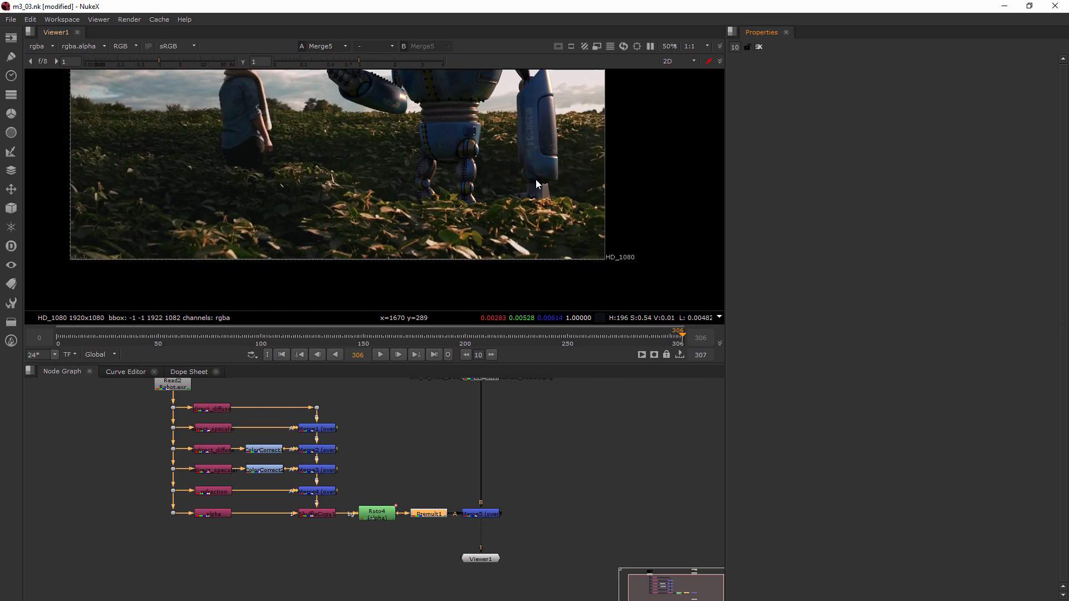
{"action": "scroll", "coordinate": [543, 221], "scroll_direction": "up", "scroll_amount": 2}
{"action": "scroll", "coordinate": [537, 218], "scroll_direction": "down", "scroll_amount": 1}
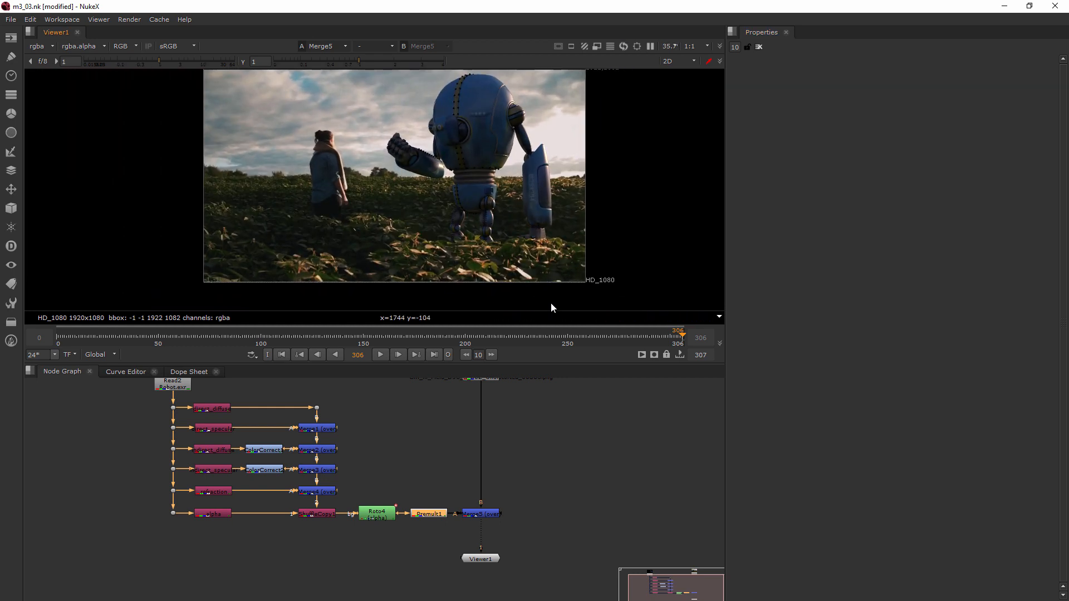
{"action": "middle_click_drag", "start_coordinate": [487, 447], "coordinate": [489, 484]}
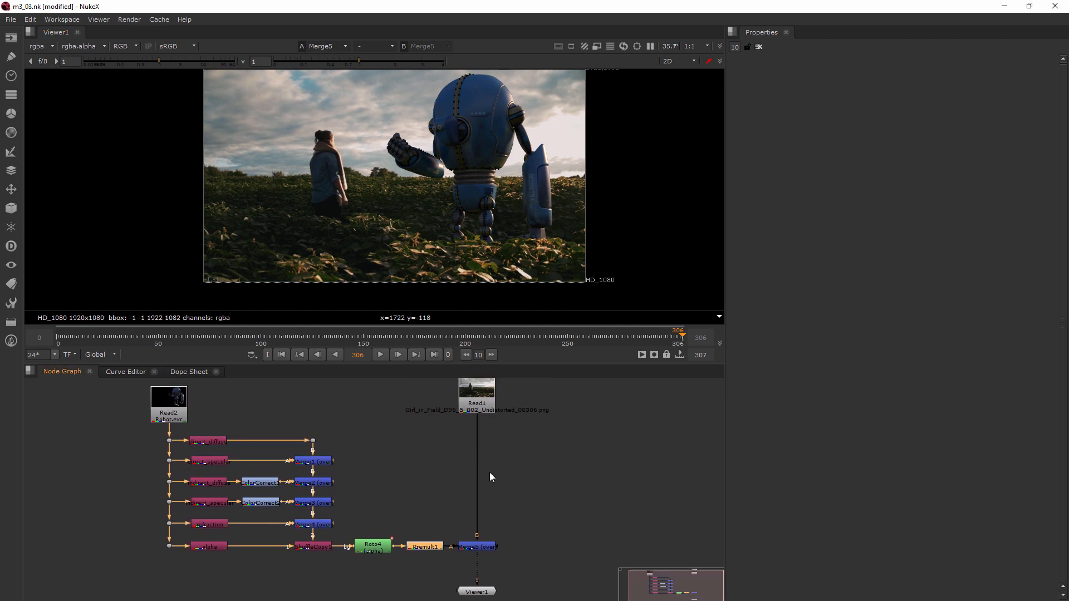
{"action": "left_click_drag", "start_coordinate": [667, 334], "coordinate": [373, 335]}
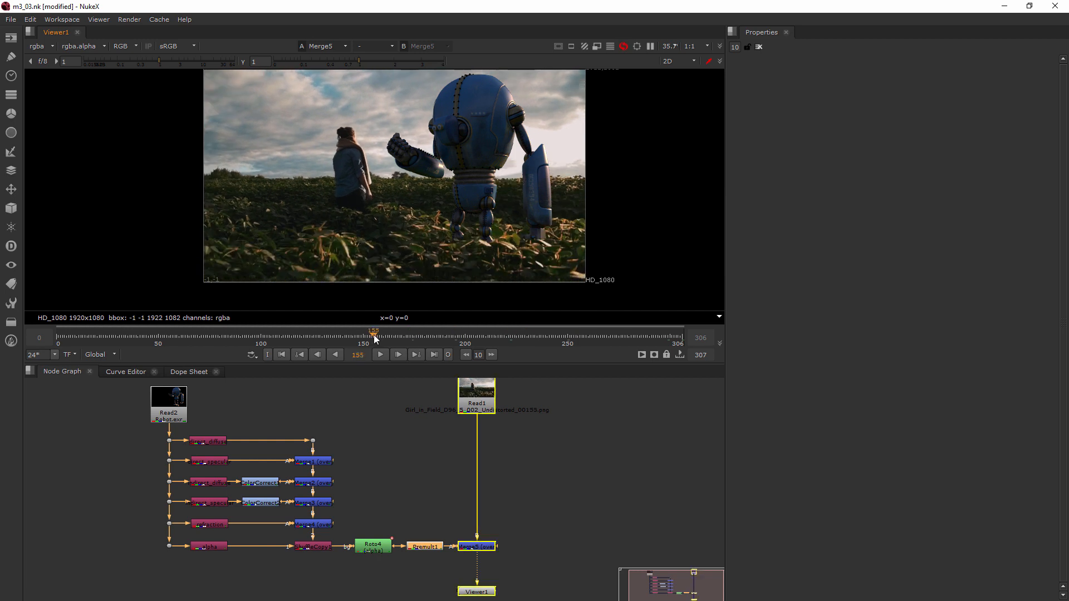
{"action": "left_click_drag", "start_coordinate": [517, 339], "coordinate": [611, 345]}
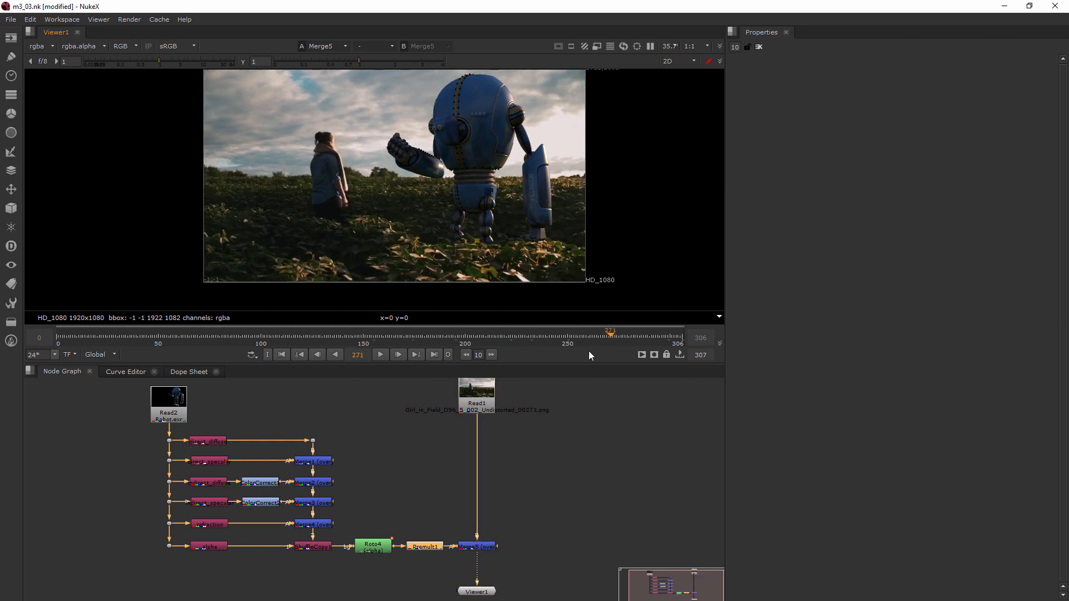
Open the Roto4 properties, scrub through earlier frames to compare the mask with the plants, and return to frame 306.
{"action": "double_click", "coordinate": [373, 545]}
{"action": "left_click_drag", "start_coordinate": [423, 336], "coordinate": [343, 334]}
{"action": "left_click", "coordinate": [279, 338]}
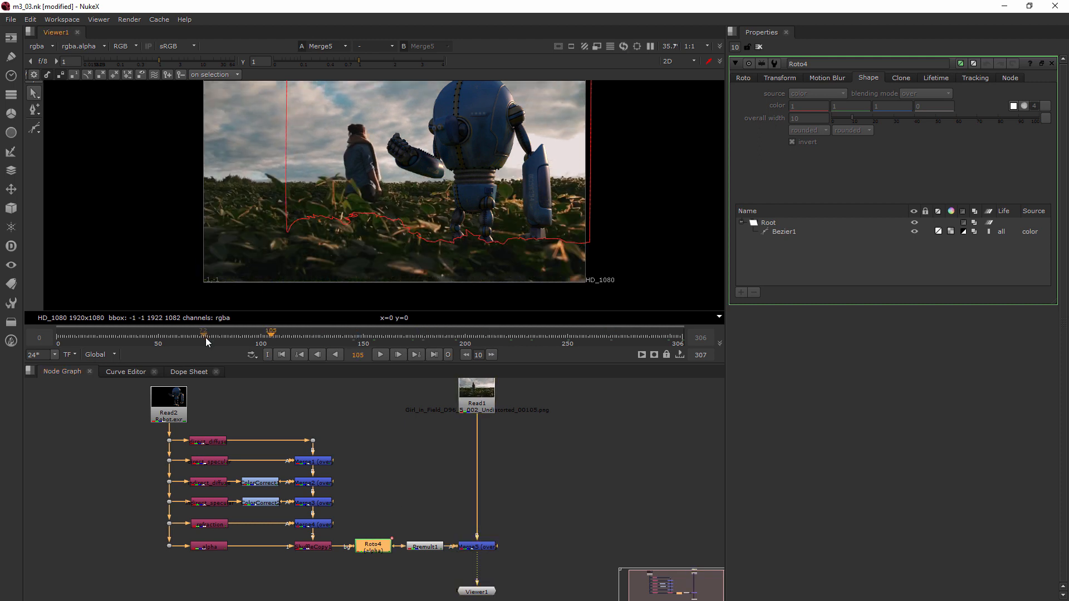
{"action": "left_click_drag", "start_coordinate": [659, 335], "coordinate": [683, 341]}
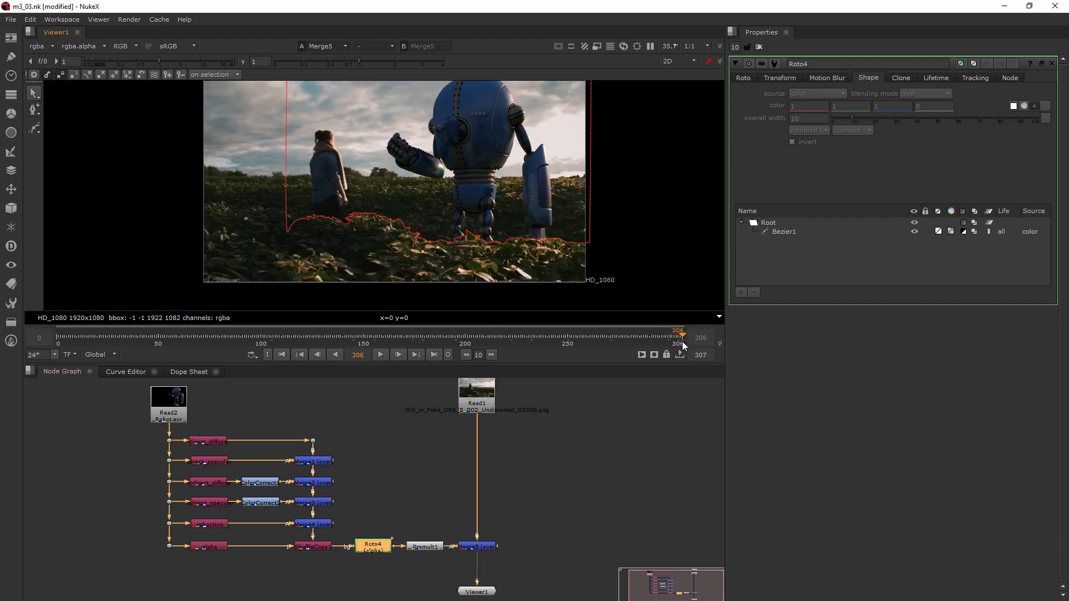
Select the Bezier1 shape, show its general roto settings including the spline keys, and go to frame 250.
{"action": "left_click", "coordinate": [787, 232]}
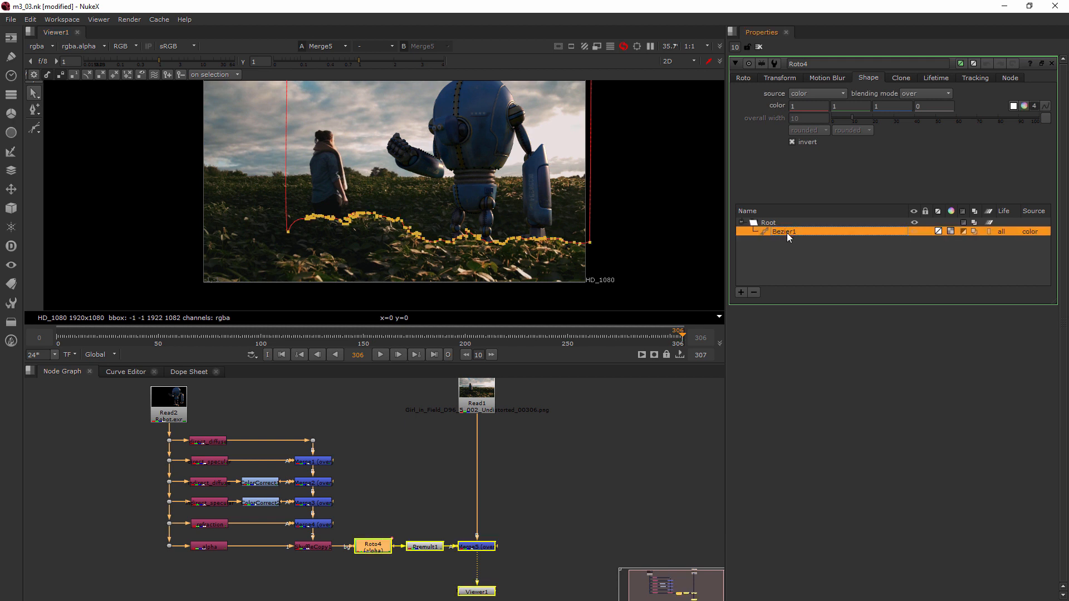
{"action": "scroll", "coordinate": [481, 234], "scroll_direction": "up", "scroll_amount": 1}
{"action": "scroll", "coordinate": [545, 272], "scroll_direction": "up", "scroll_amount": 2}
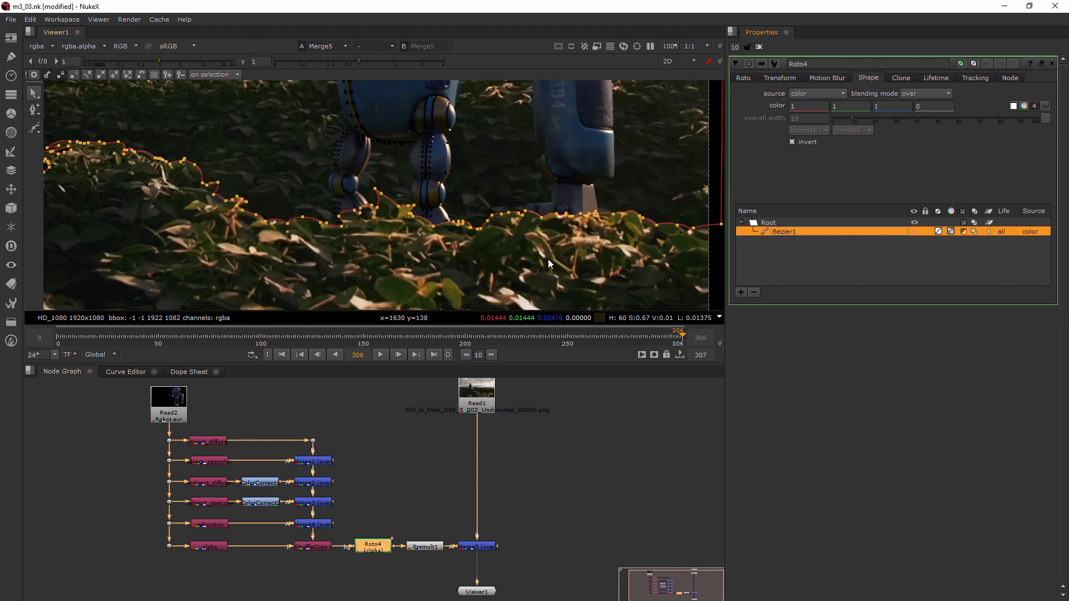
{"action": "left_click", "coordinate": [743, 78]}
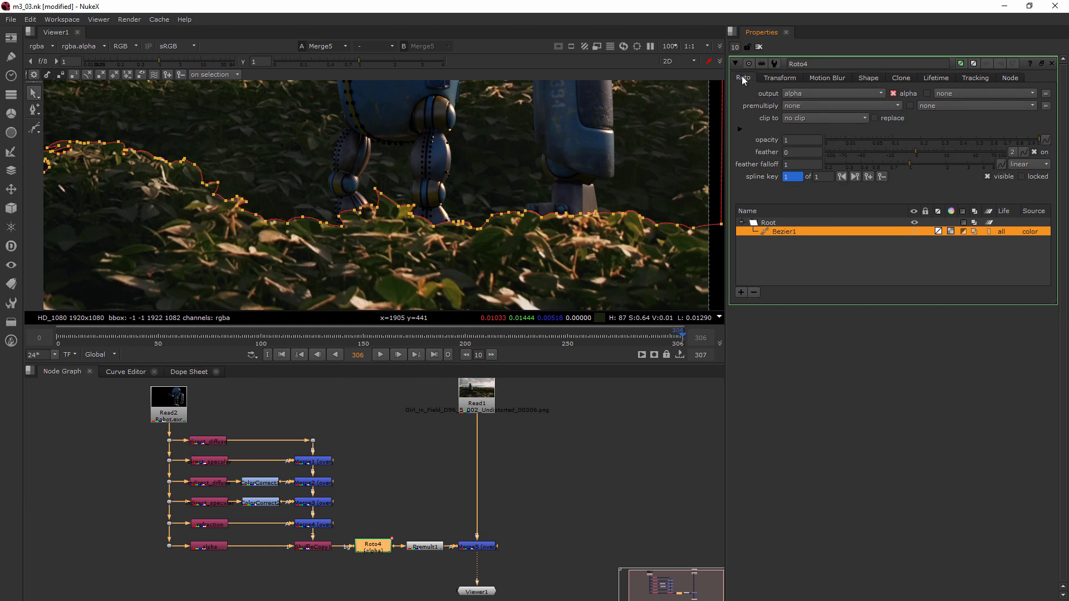
{"action": "left_click", "coordinate": [666, 336]}
{"action": "left_click_drag", "start_coordinate": [667, 336], "coordinate": [567, 342]}
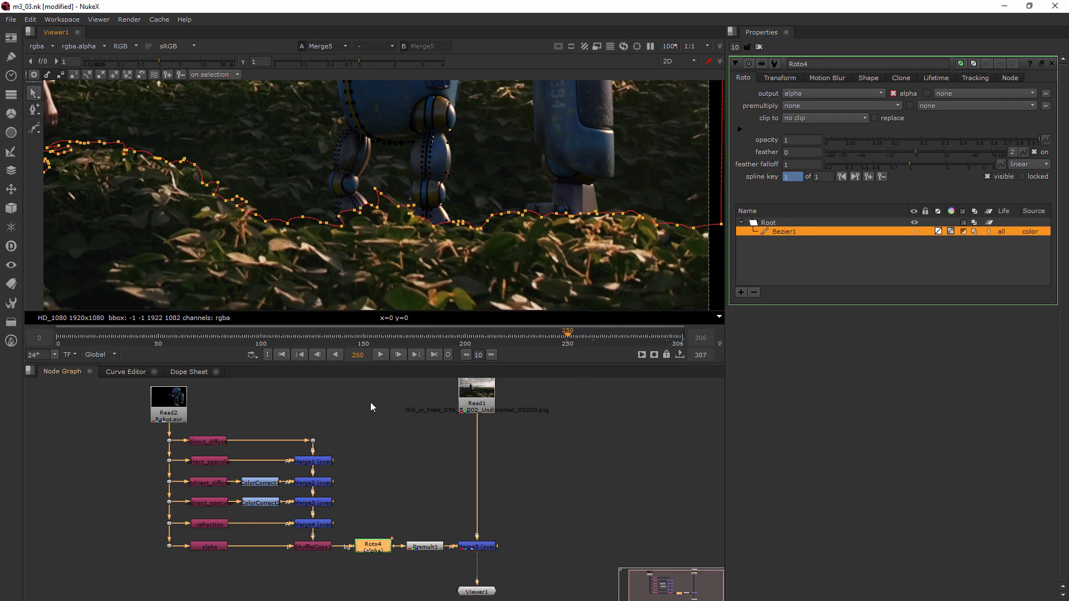